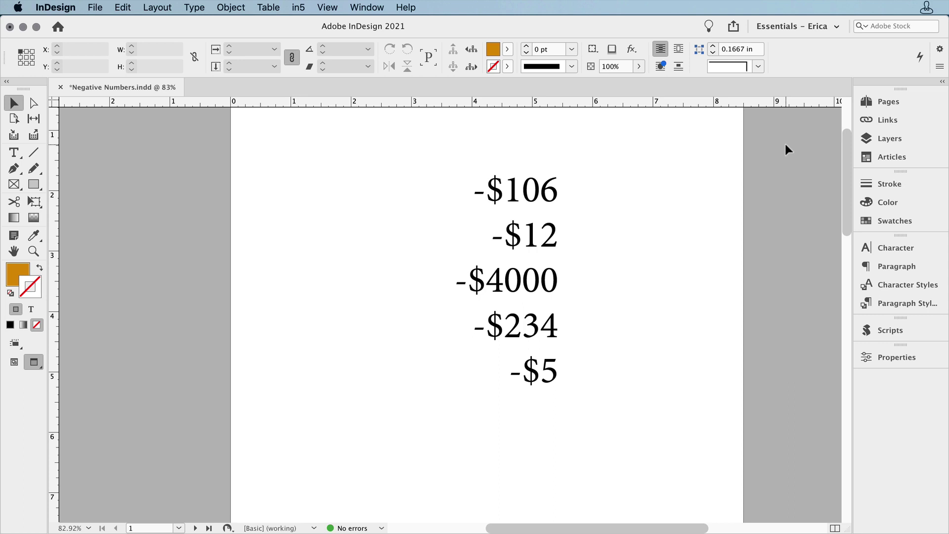
Step: Open GREP Find/Change with the amounts text frame selected, and set Search to Story
key("cmd+f")
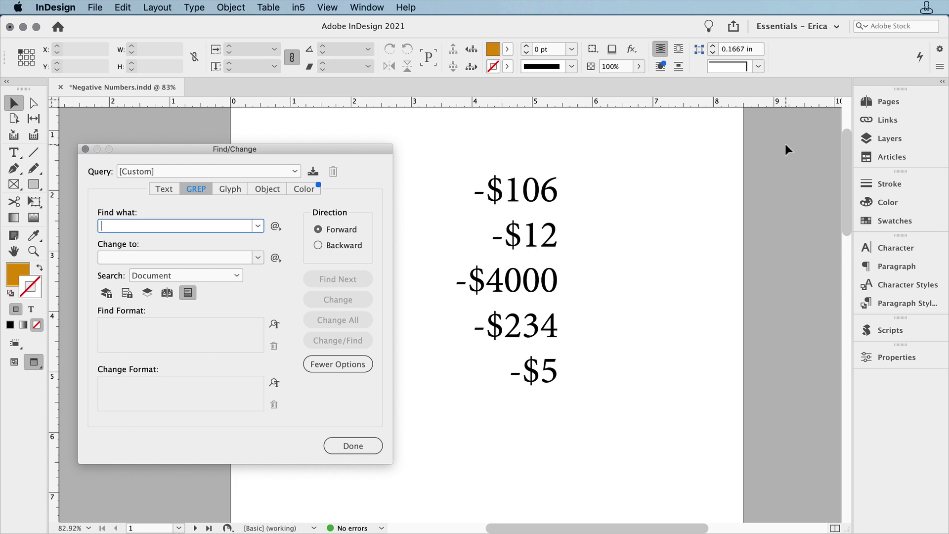
left_click(538, 250)
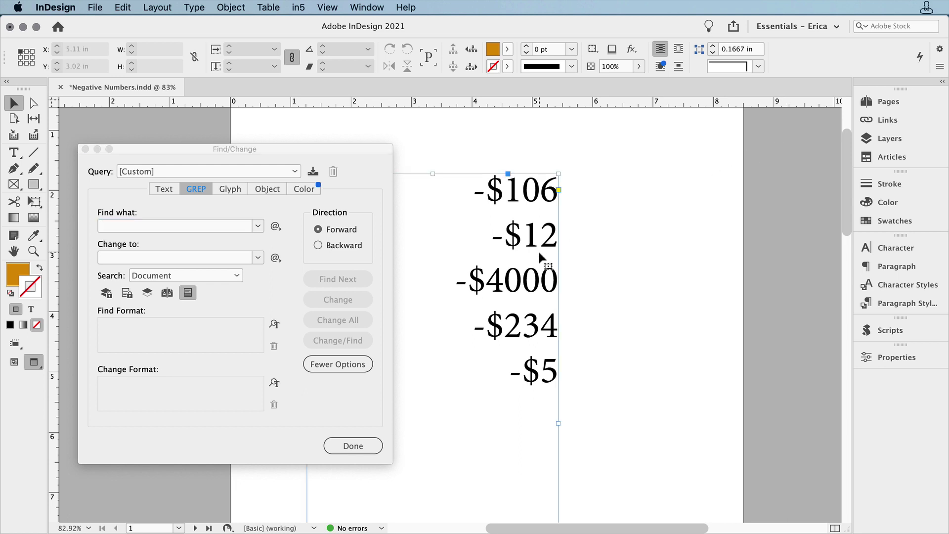
left_click(235, 275)
left_click(218, 319)
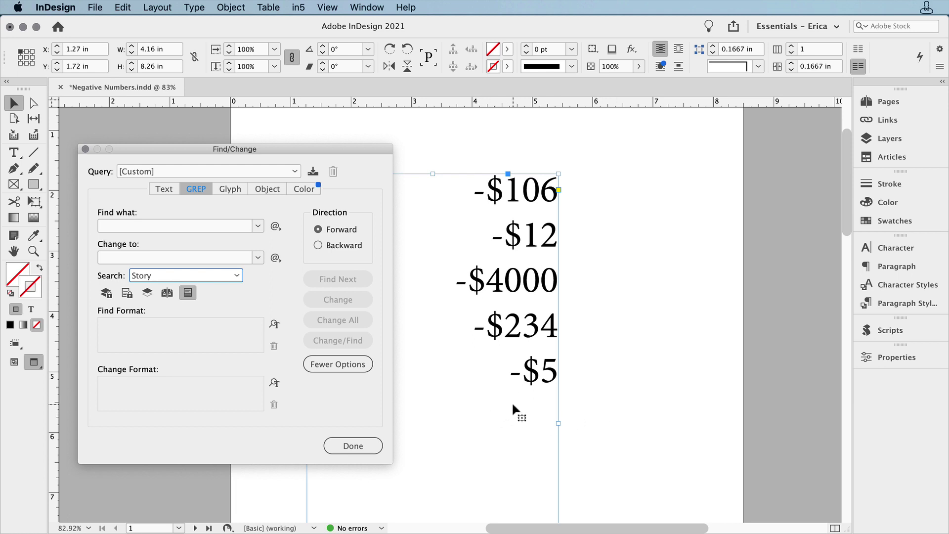
Step: Enter -\$ as the Find what pattern and $0 as the Change to text
left_click(208, 226)
type("-")
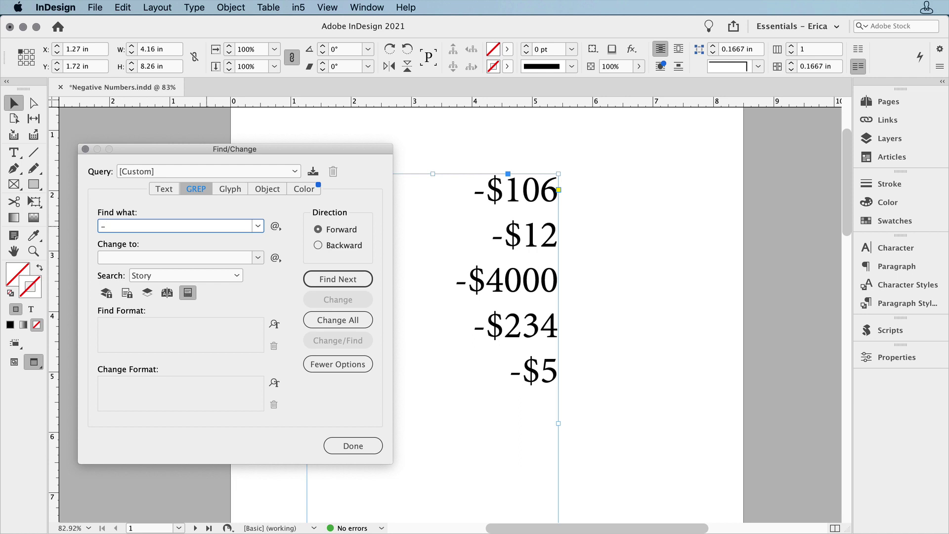
type("\\$")
left_click(160, 258)
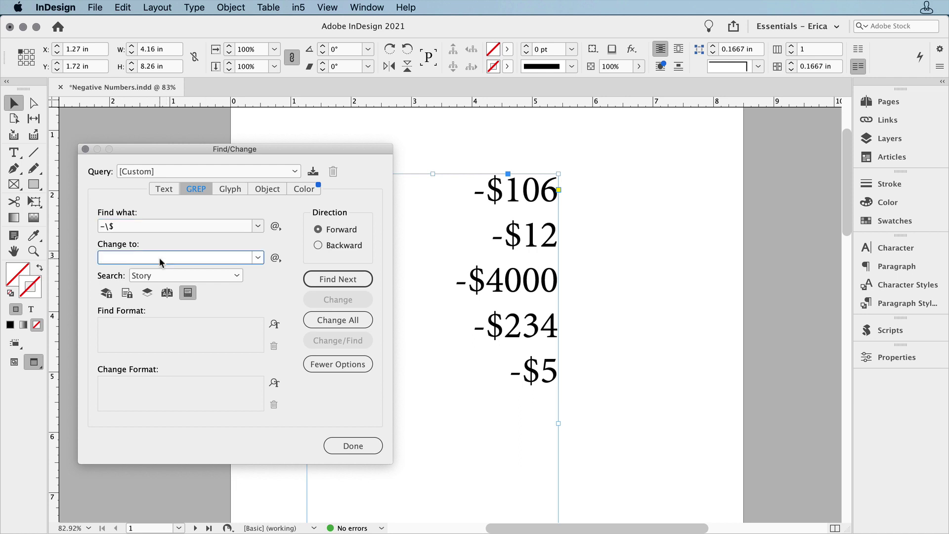
type("$0")
Step: Set the Change Format to the 'negative amounts' character style
left_click(172, 385)
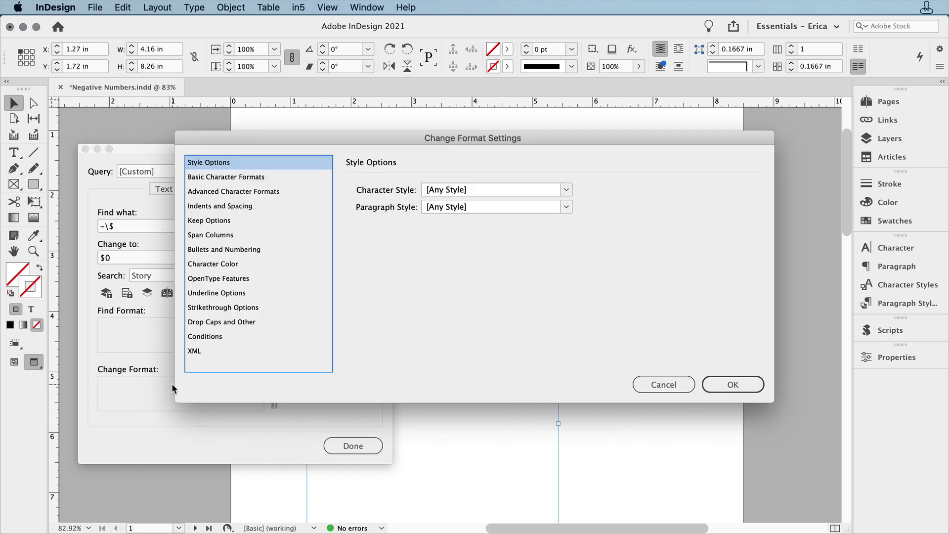
left_click(565, 190)
left_click(529, 232)
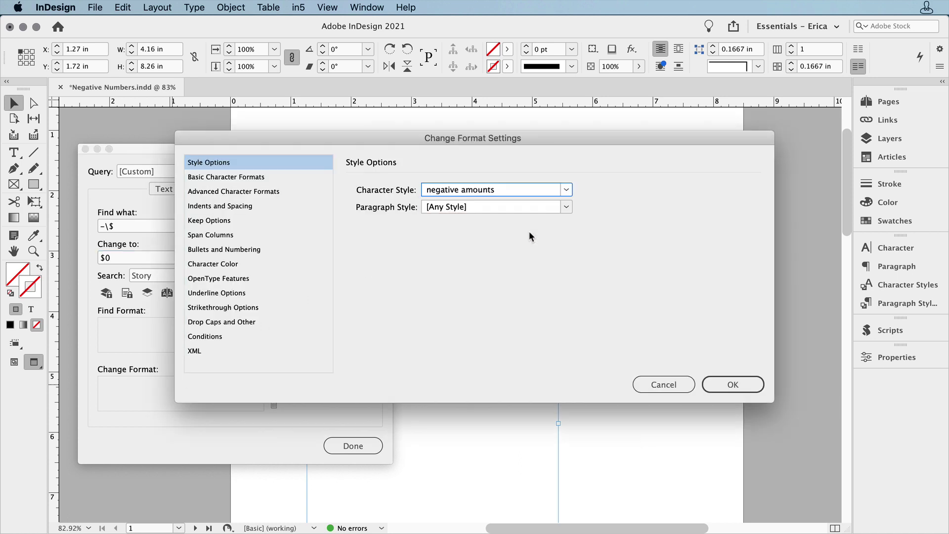
left_click(723, 380)
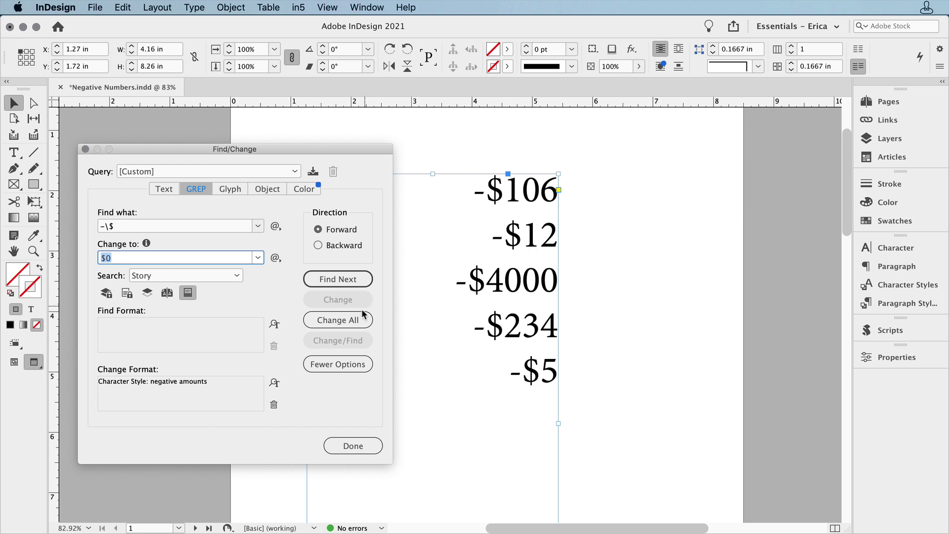
Step: Run Change All on the story, dismiss the alert, then undo the red recolouring
left_click(356, 320)
key("Return")
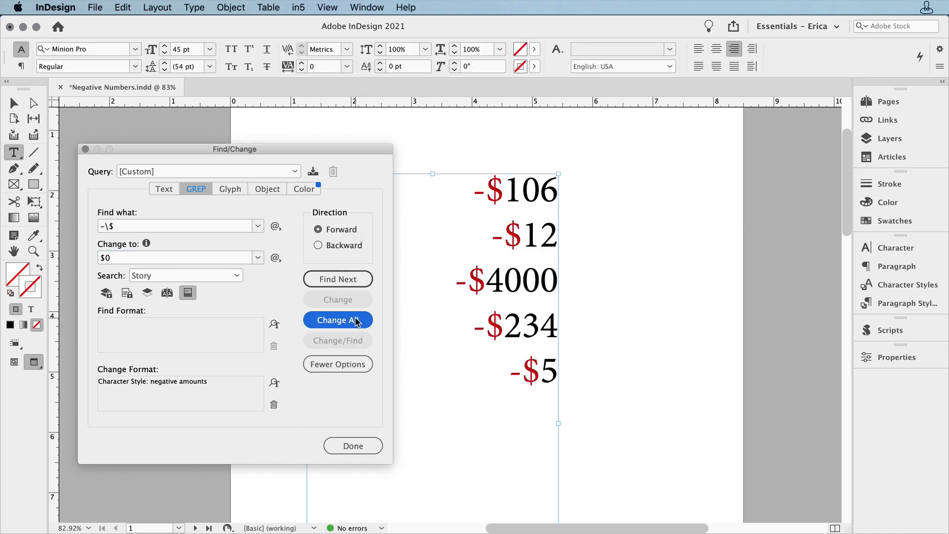
key("super+z")
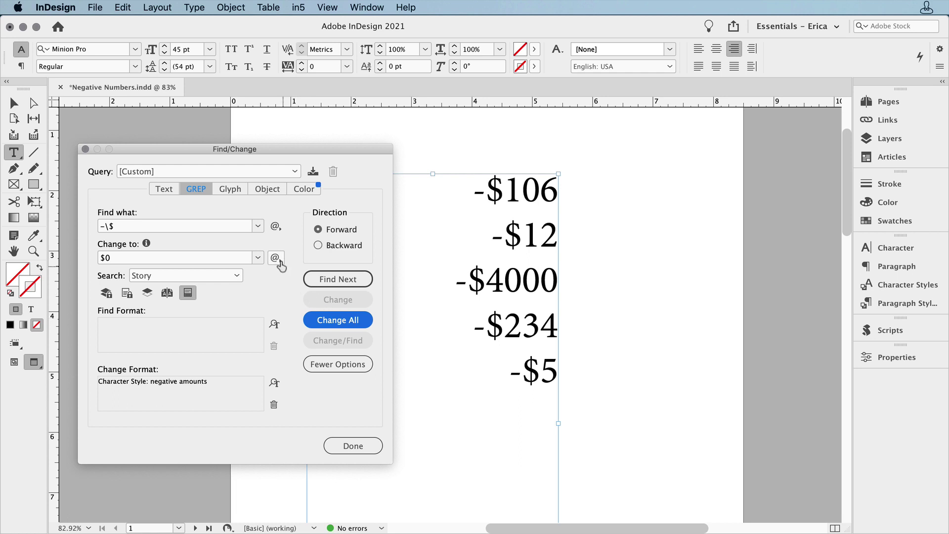
Step: Add an any-digit wildcard to the pattern, test Change All, then undo it
left_click(274, 230)
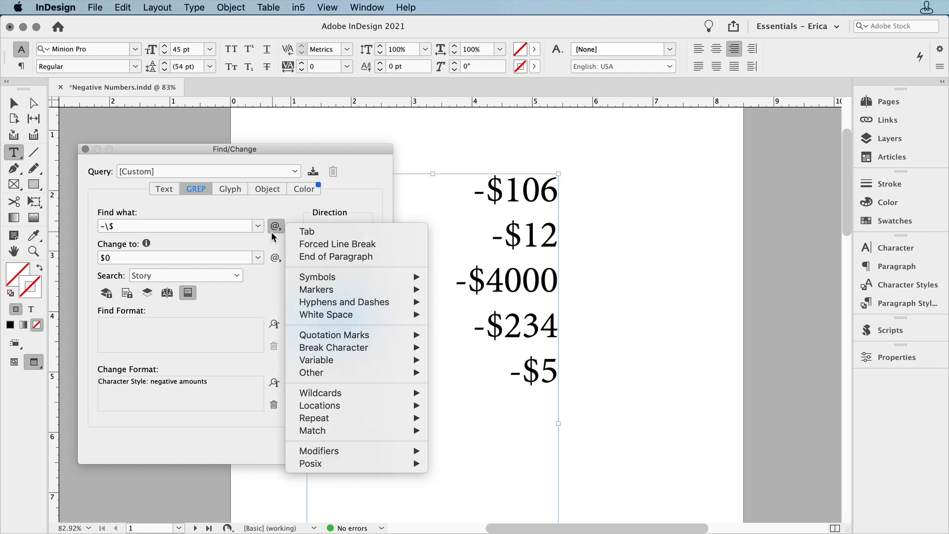
mouse_move(350, 393)
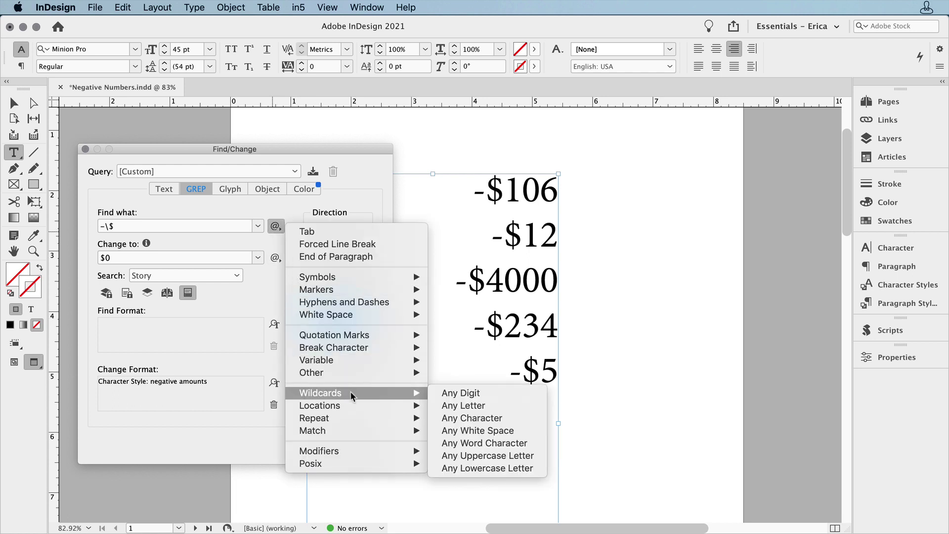
left_click(466, 391)
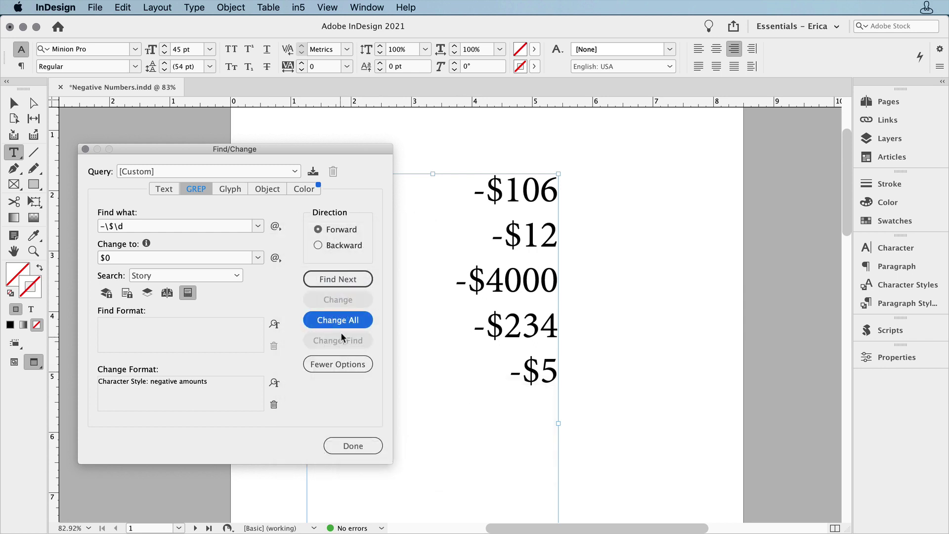
left_click(345, 322)
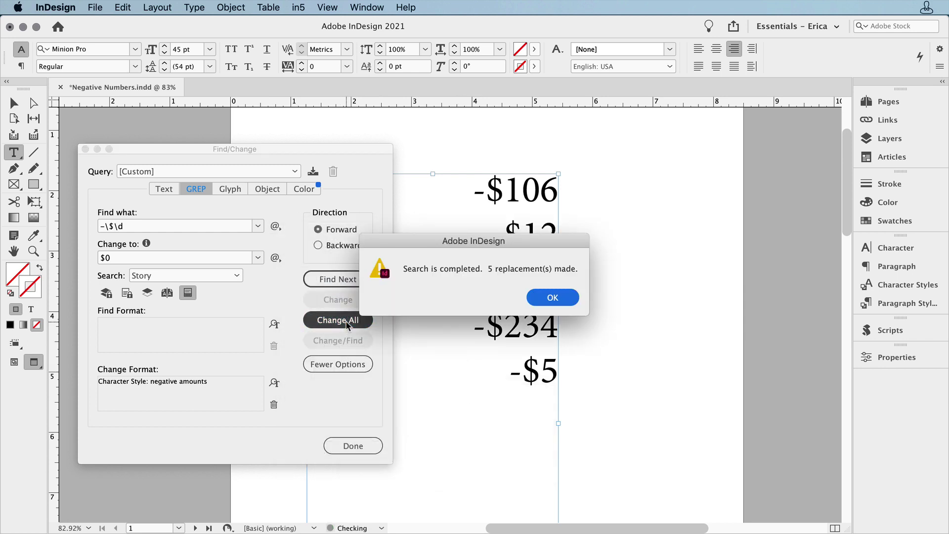
key("Return")
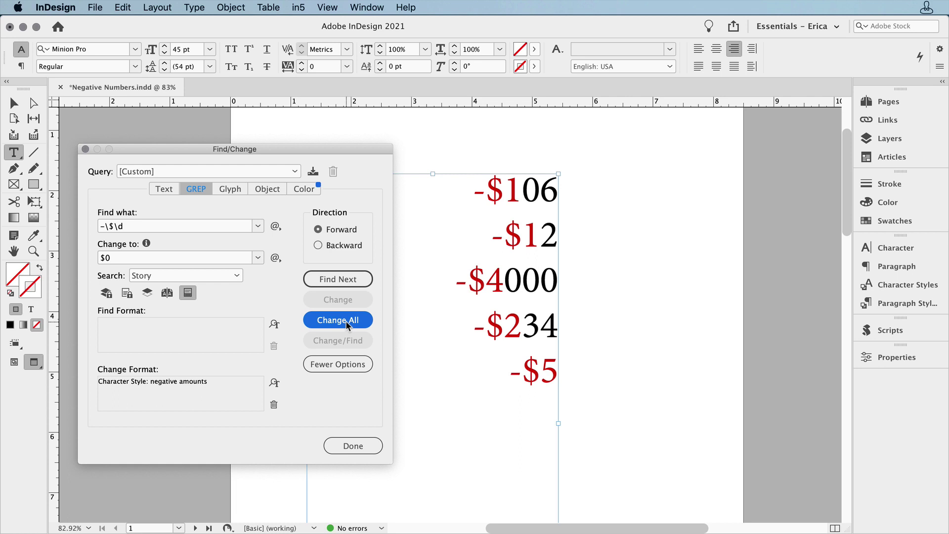
key("super+z")
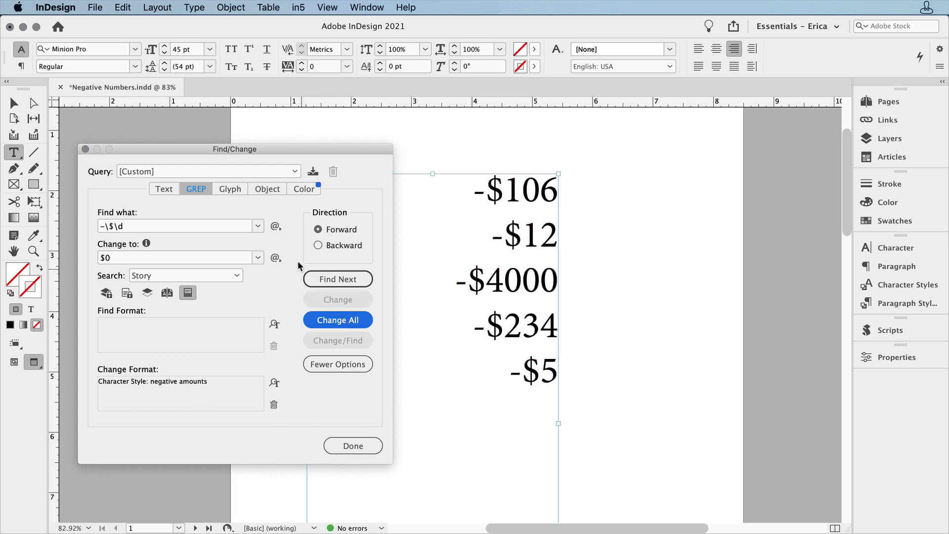
Step: Make the pattern -\$\d+ with Repeat One or More Times and Change All to redden the amounts
left_click(275, 228)
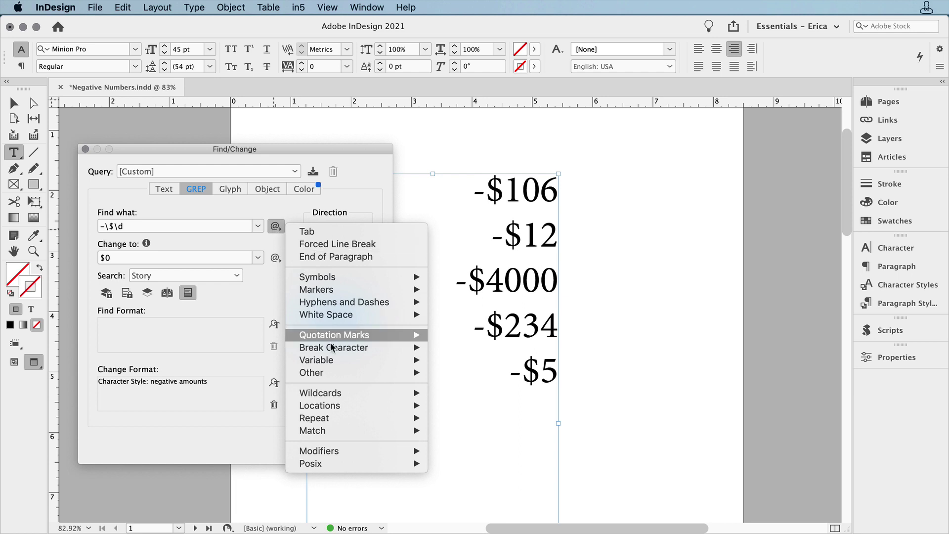
mouse_move(360, 417)
left_click(448, 442)
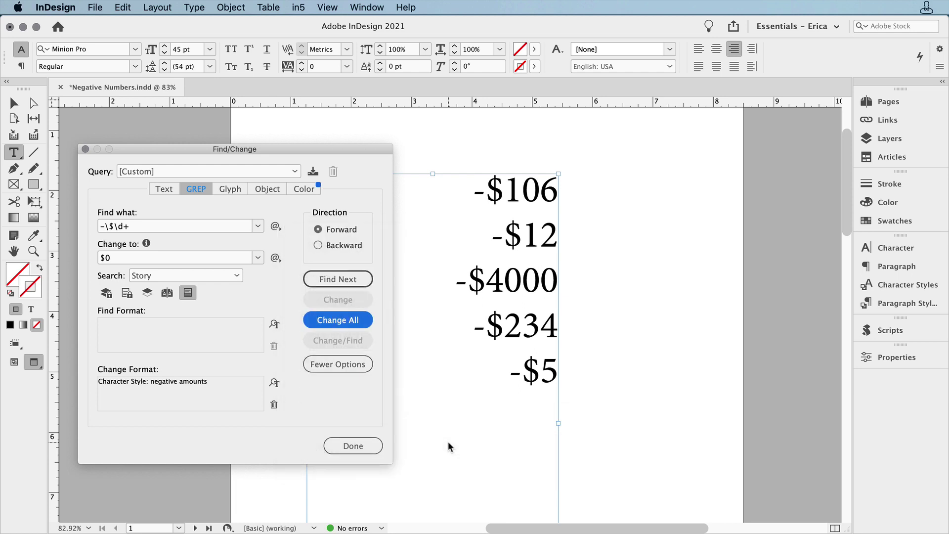
left_click(345, 321)
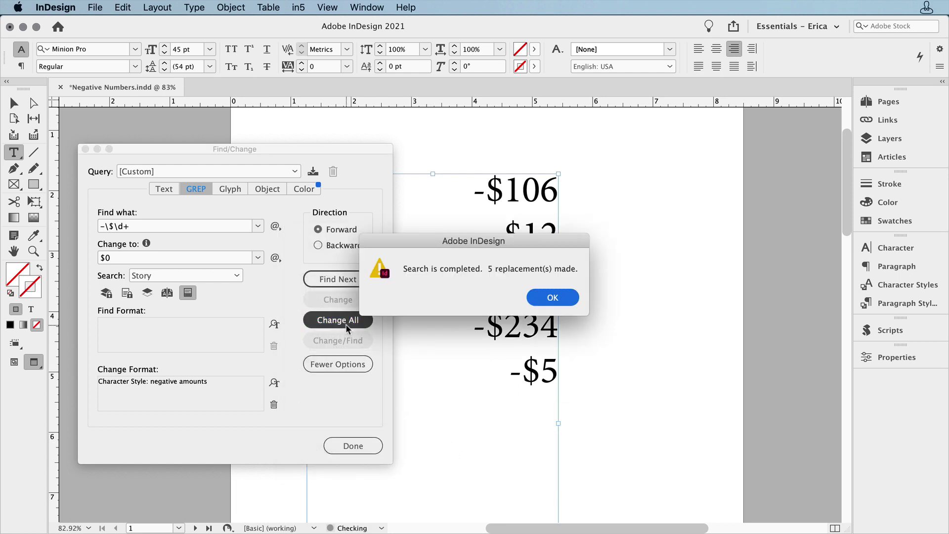
key("Return")
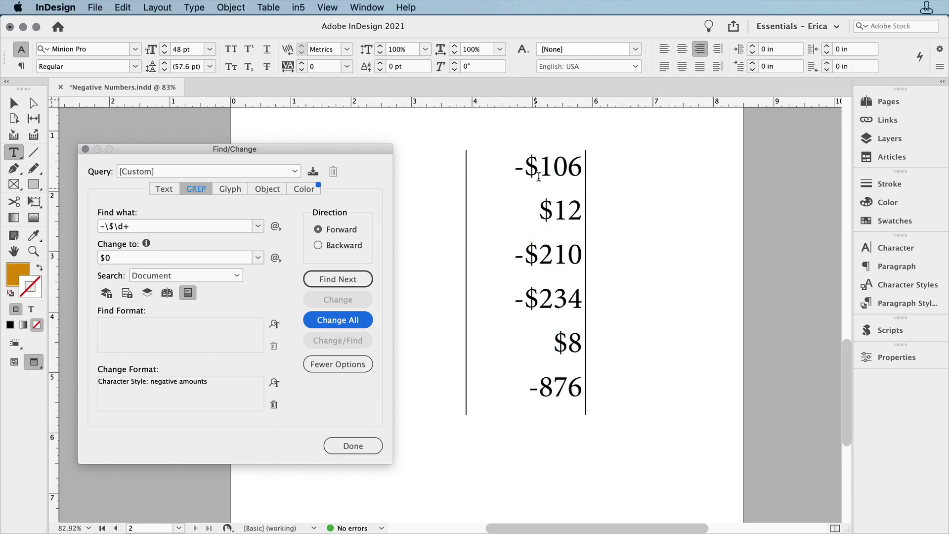
Step: Select page 2's amounts column, copy the Find what pattern, and open the TOTALS style's context menu
left_click(559, 149)
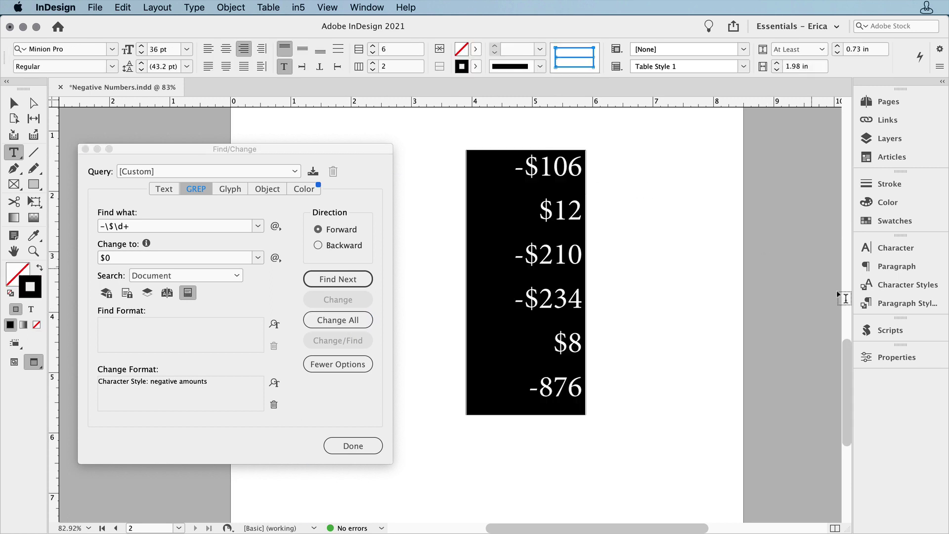
left_click(876, 306)
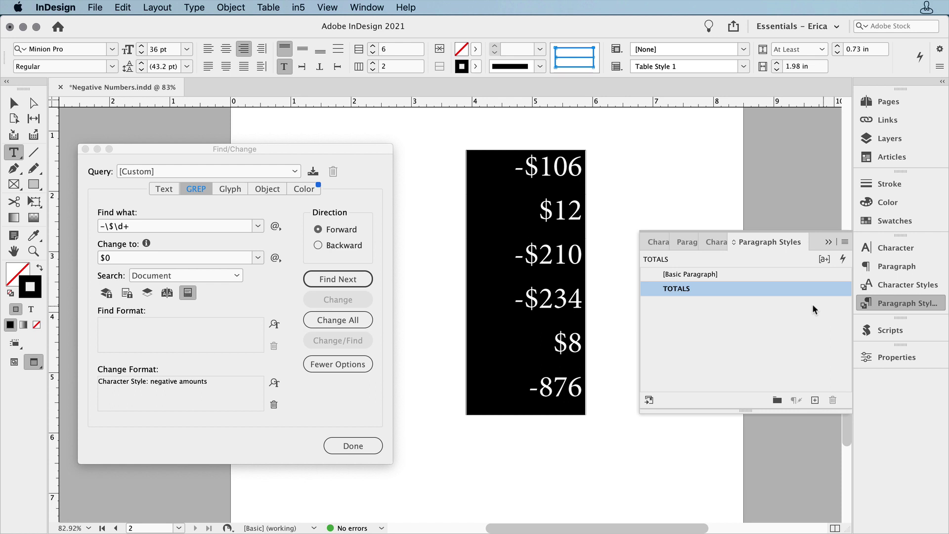
left_click(142, 225)
key("super+c")
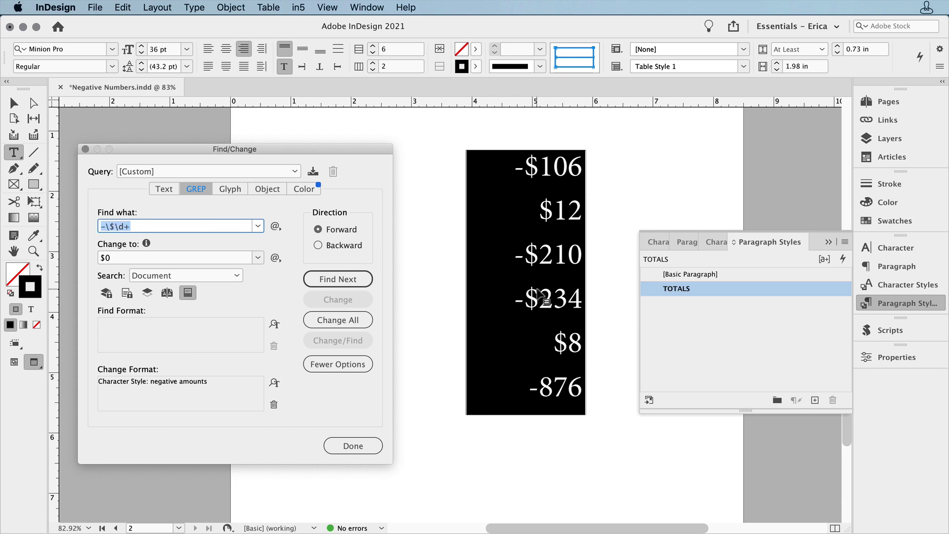
right_click(696, 288)
Step: Add a GREP style to TOTALS applying 'negative amounts' to the pasted -\$\d+ pattern
left_click(702, 298)
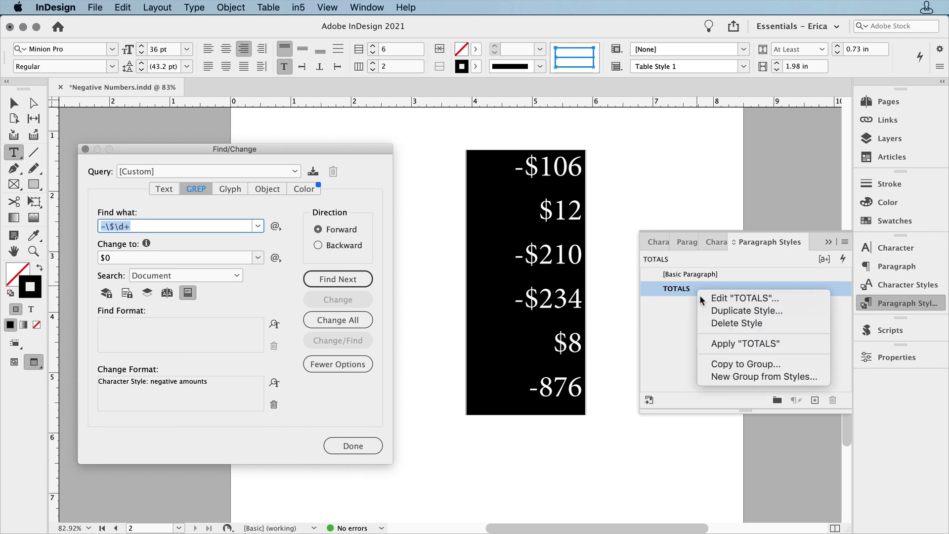
left_click(285, 321)
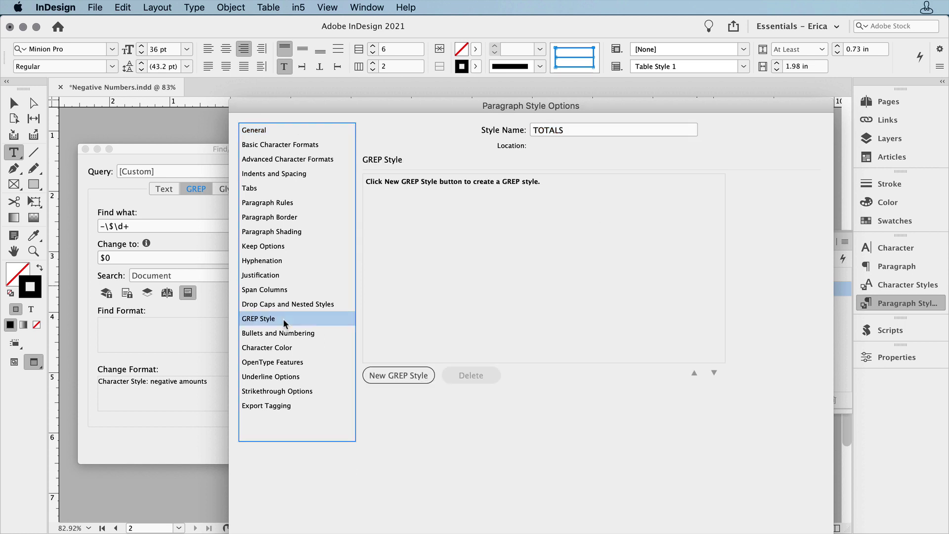
left_click(428, 374)
left_click(478, 203)
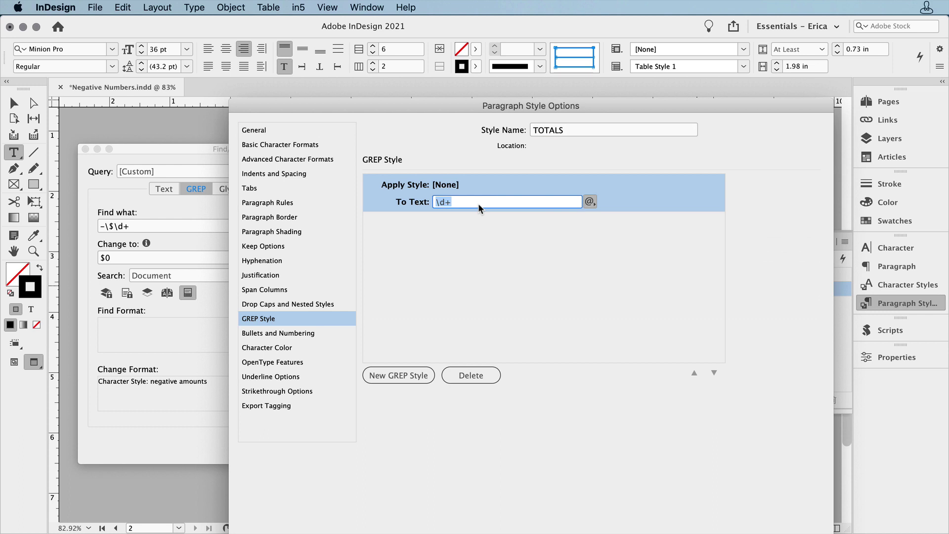
key("super+v")
left_click(493, 182)
left_click(492, 182)
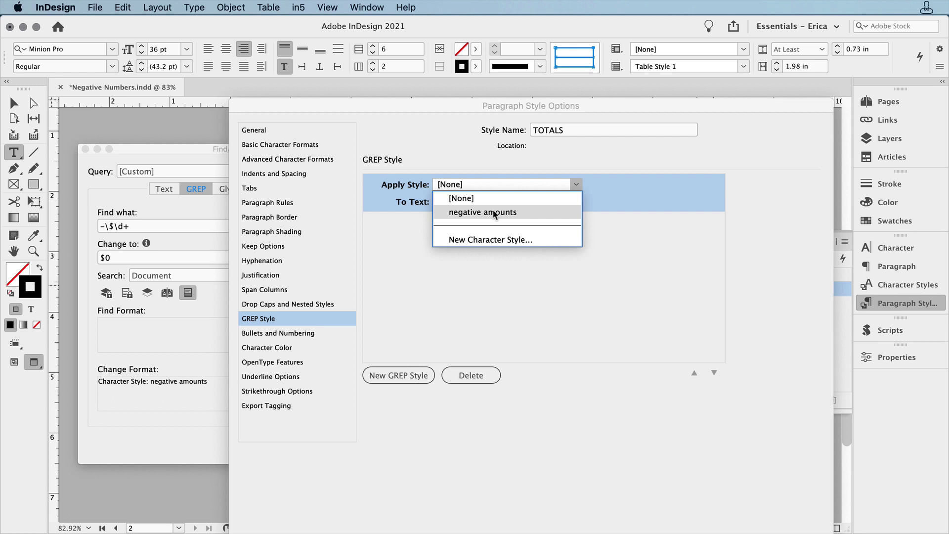
left_click(492, 211)
key("Return")
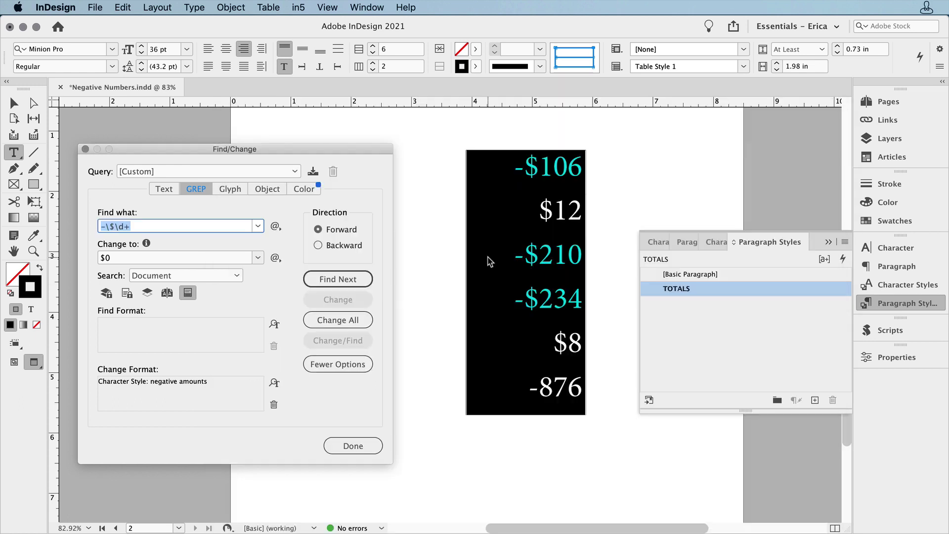
Step: Type -$345 and $22 on new lines below -876; -$345 turns red automatically
left_click(537, 417)
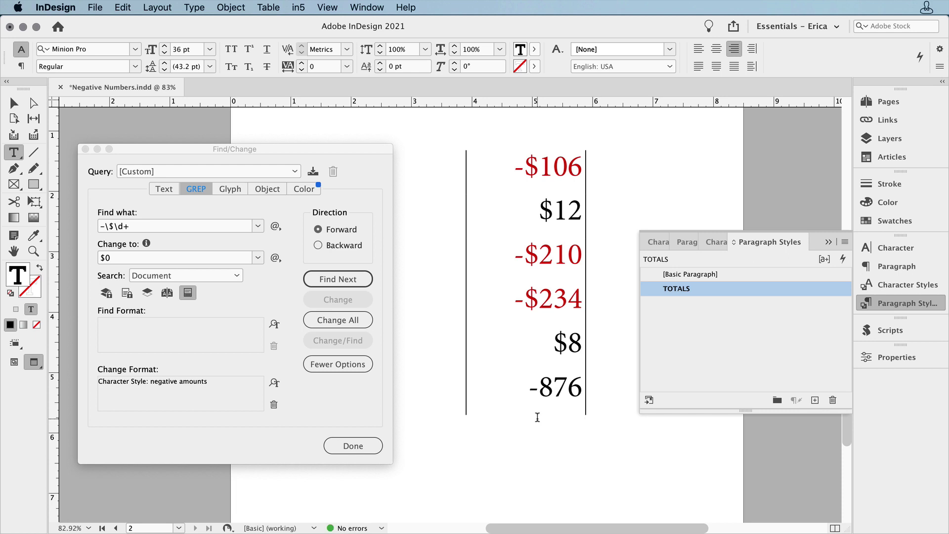
type("-$345")
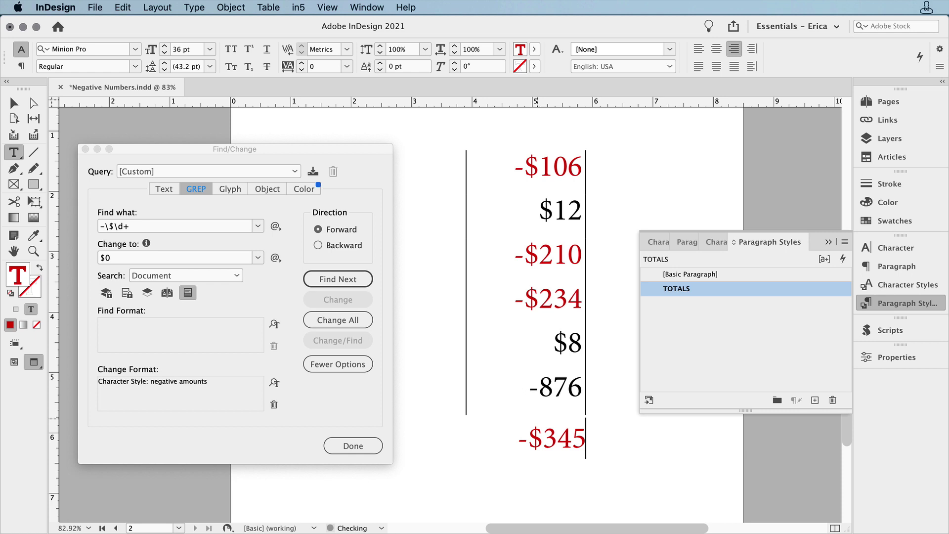
key("Return")
type("$")
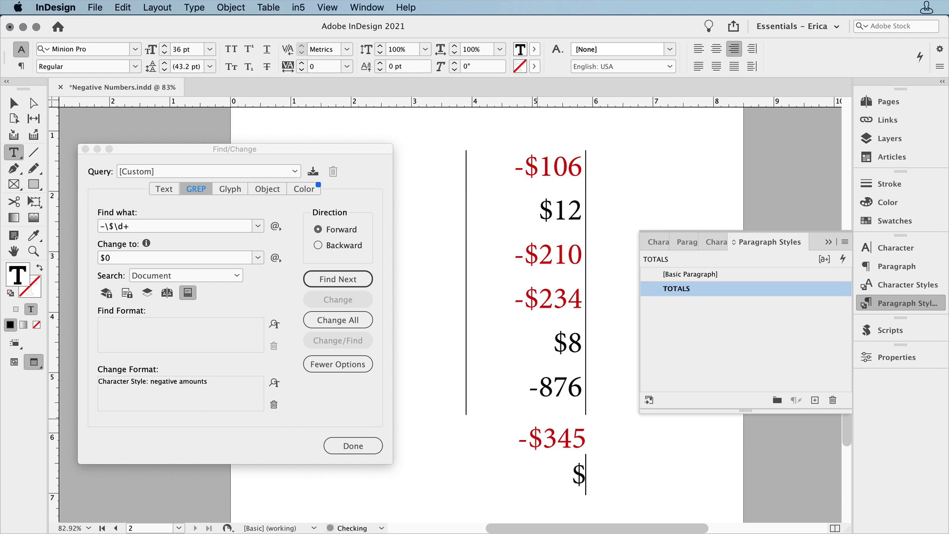
type("22")
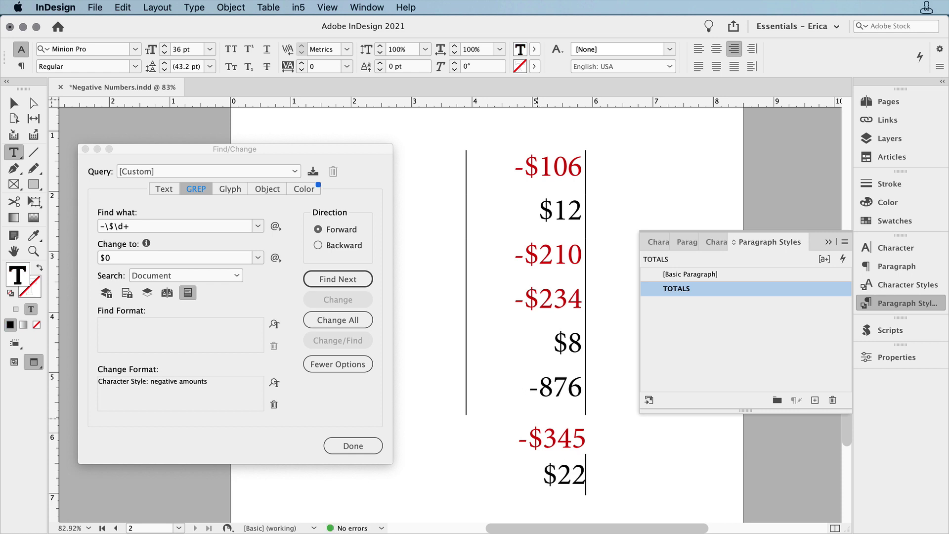